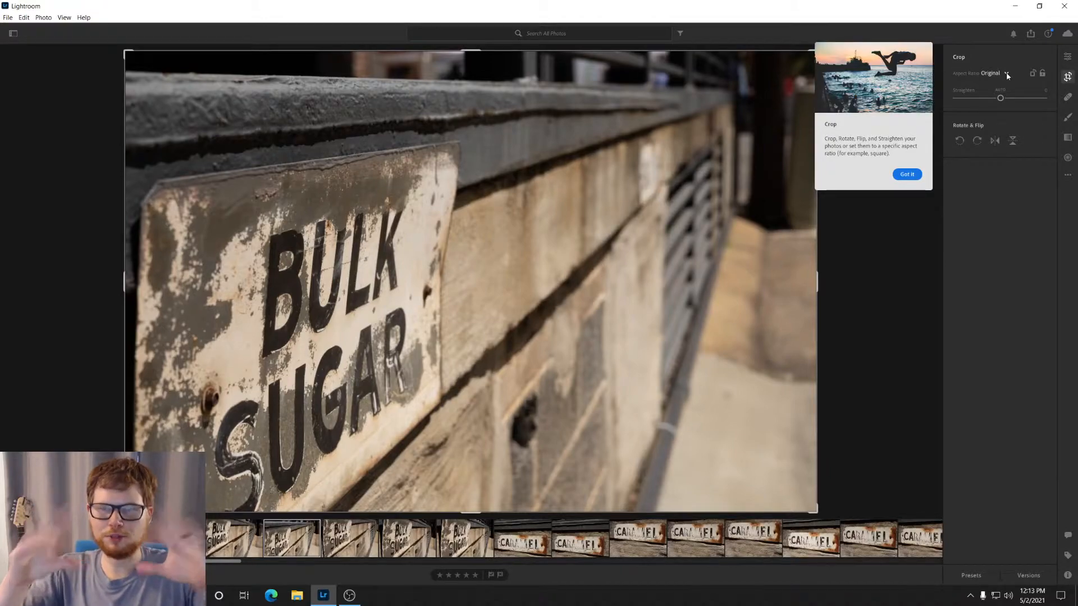
Step: Crop the photo to a portrait 5 x 4 ratio, framed tightly around the BULK SUGAR sign
click(1006, 73)
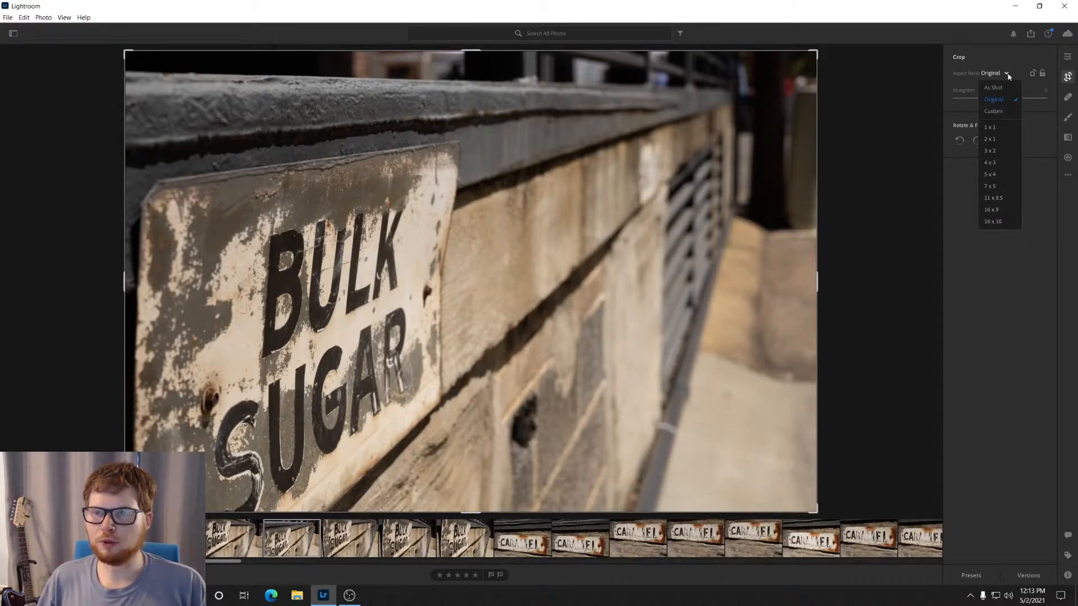
click(1002, 178)
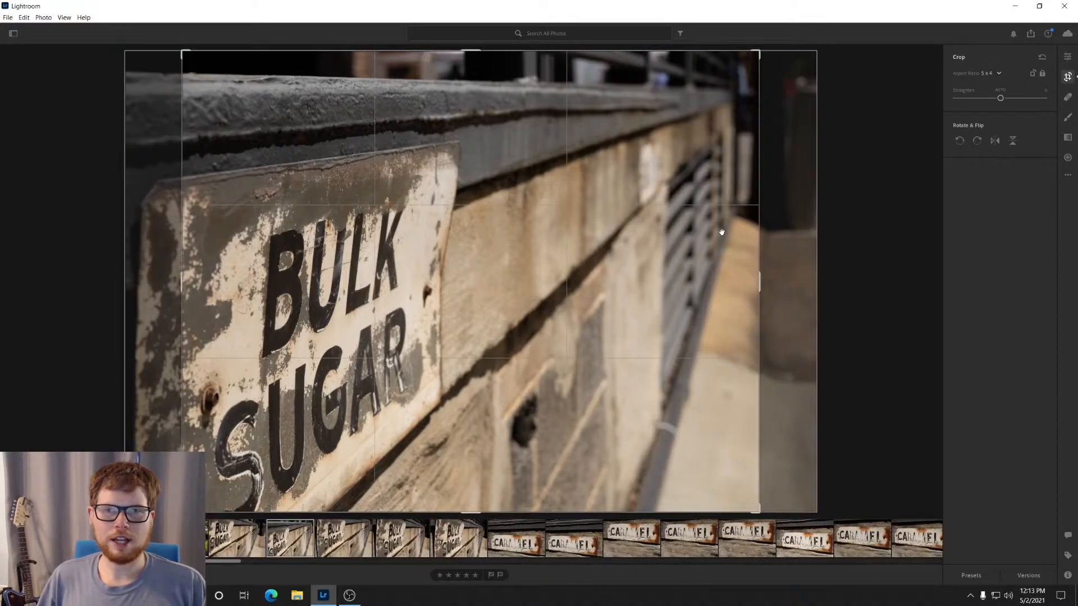
click(1032, 74)
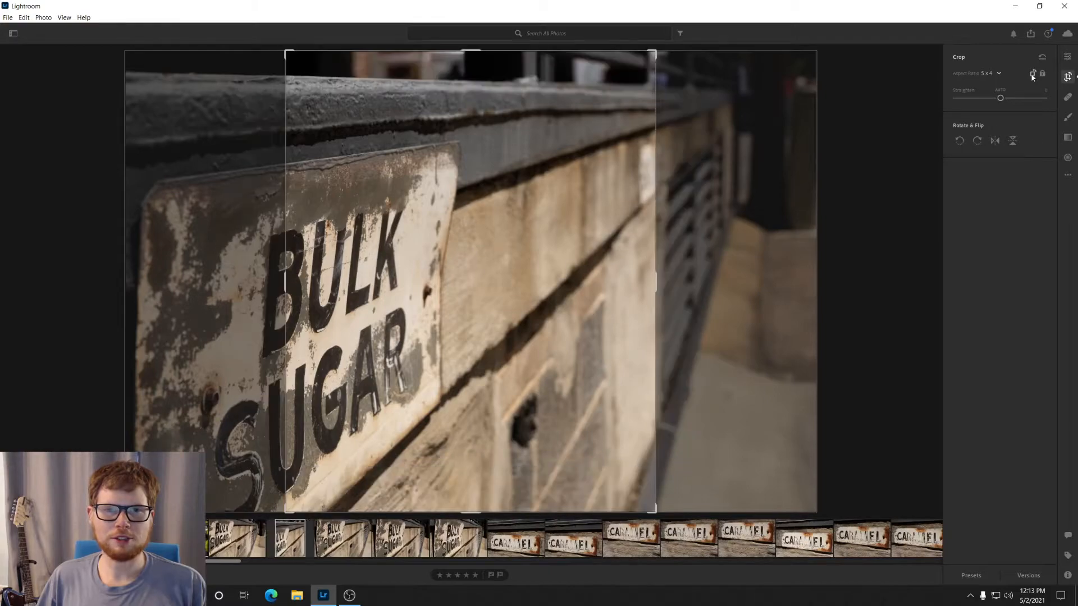
drag(480, 254, 664, 255)
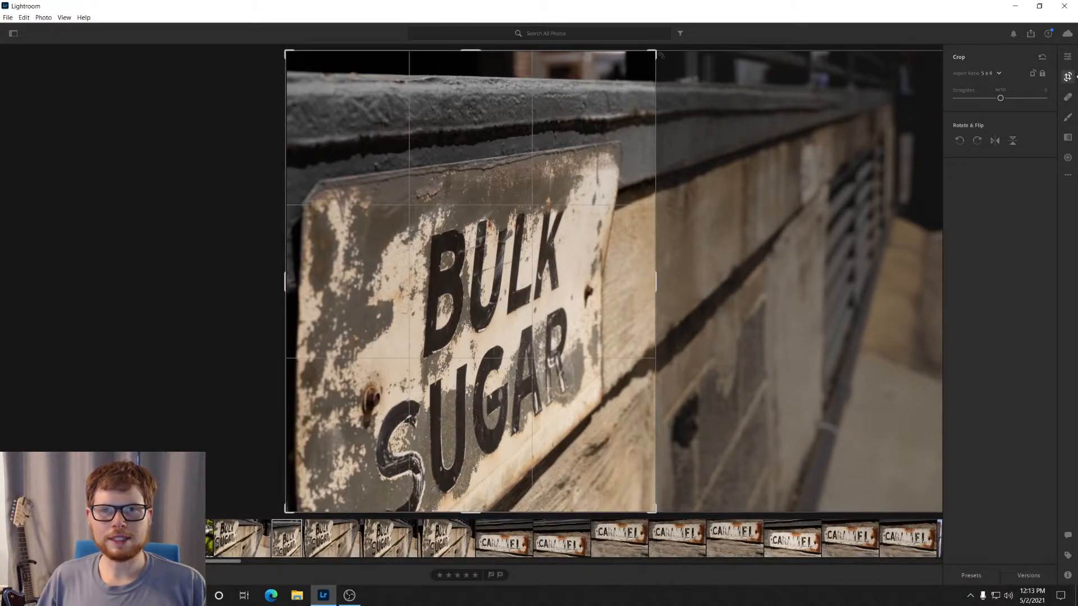
drag(655, 52, 643, 65)
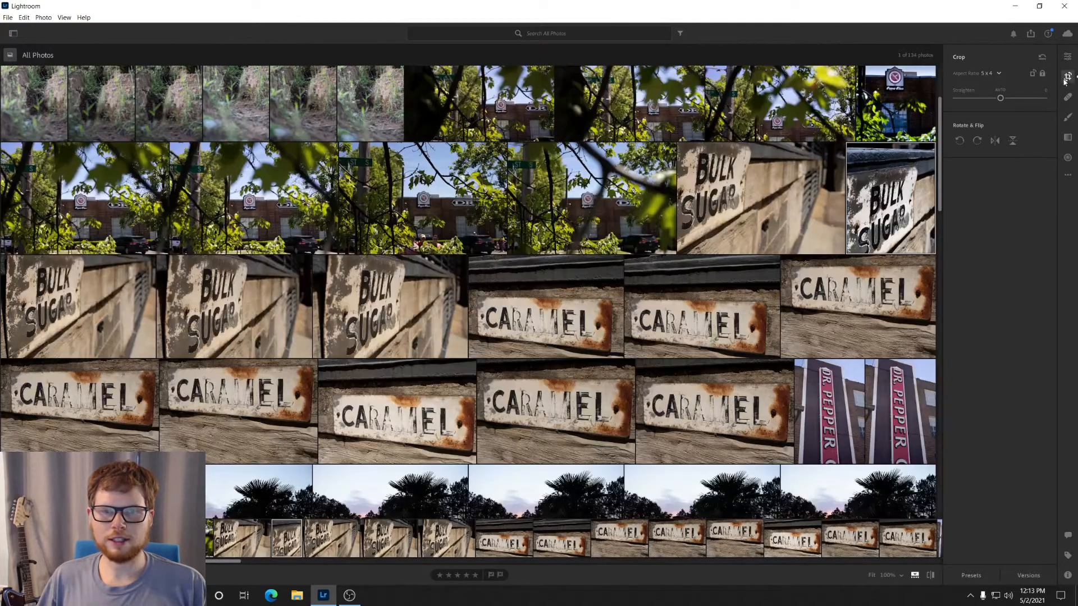
click(1066, 80)
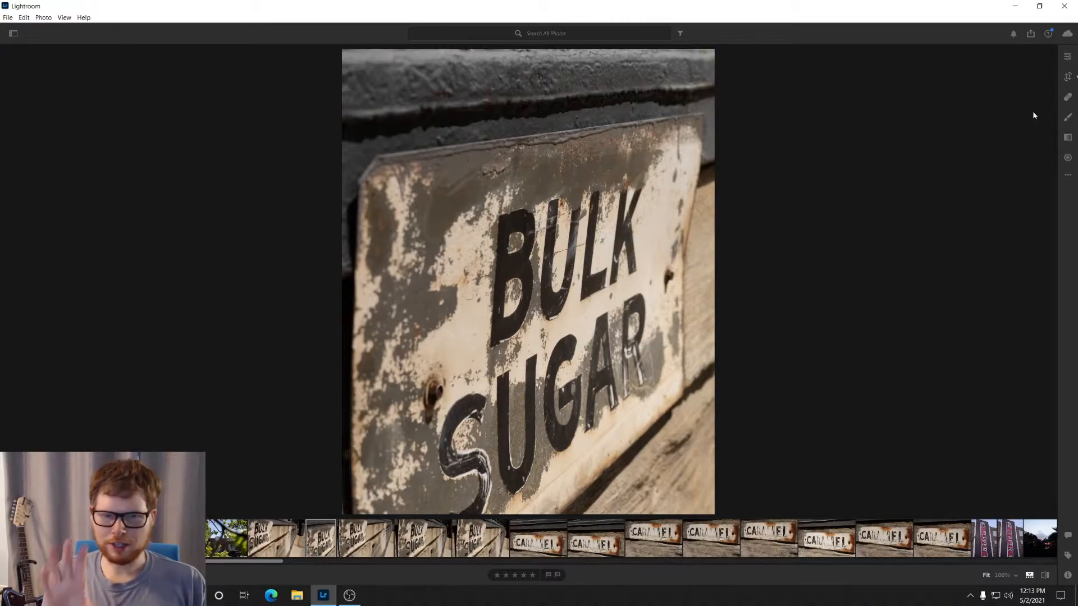
Step: Set the cropped photo's white balance to the Daylight preset
click(1067, 56)
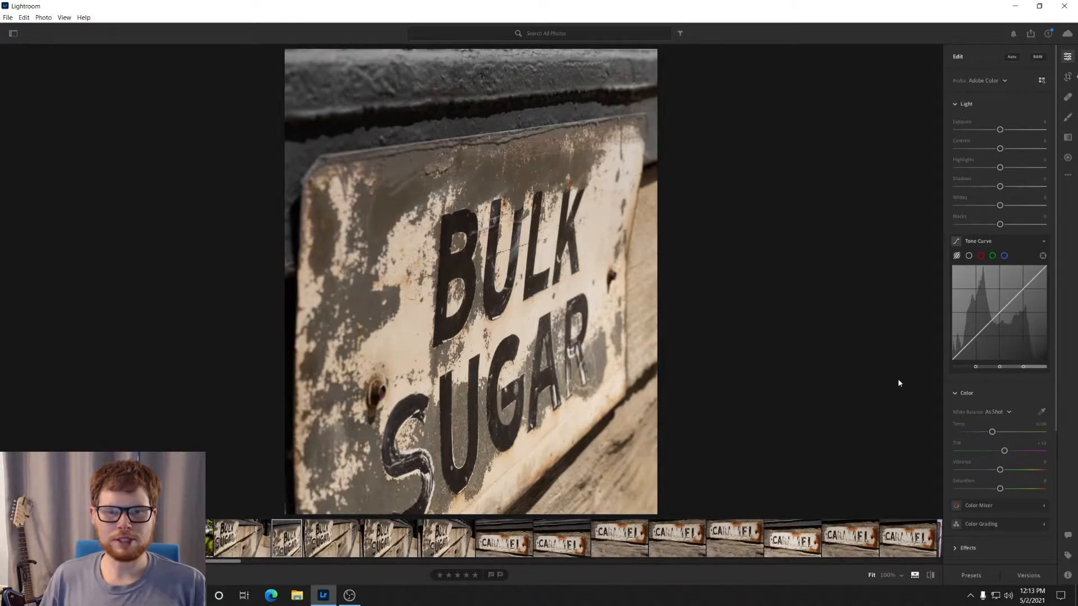
key(backslash)
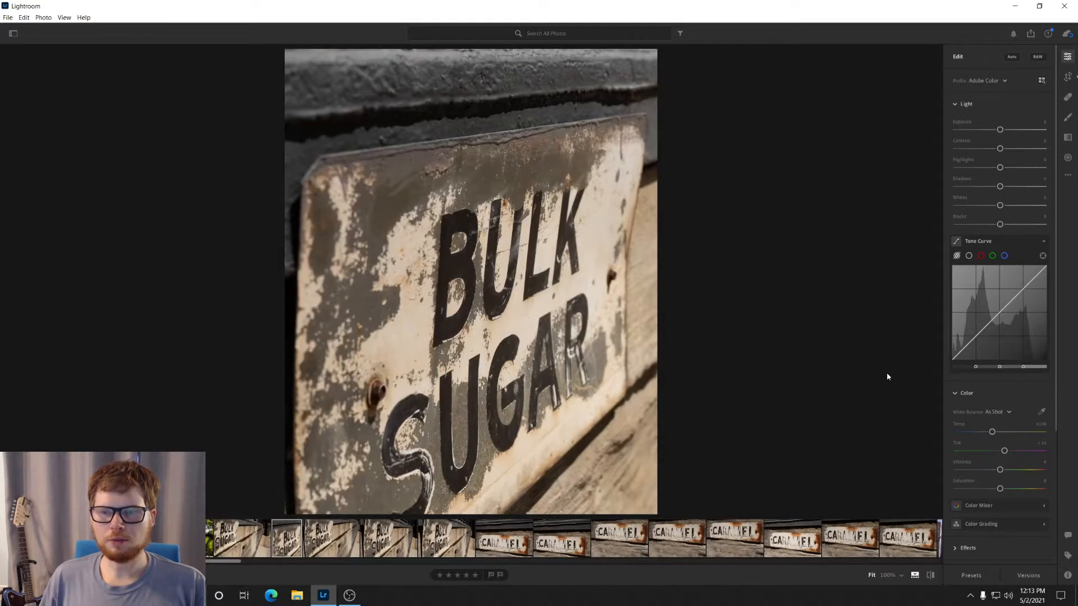
click(1008, 413)
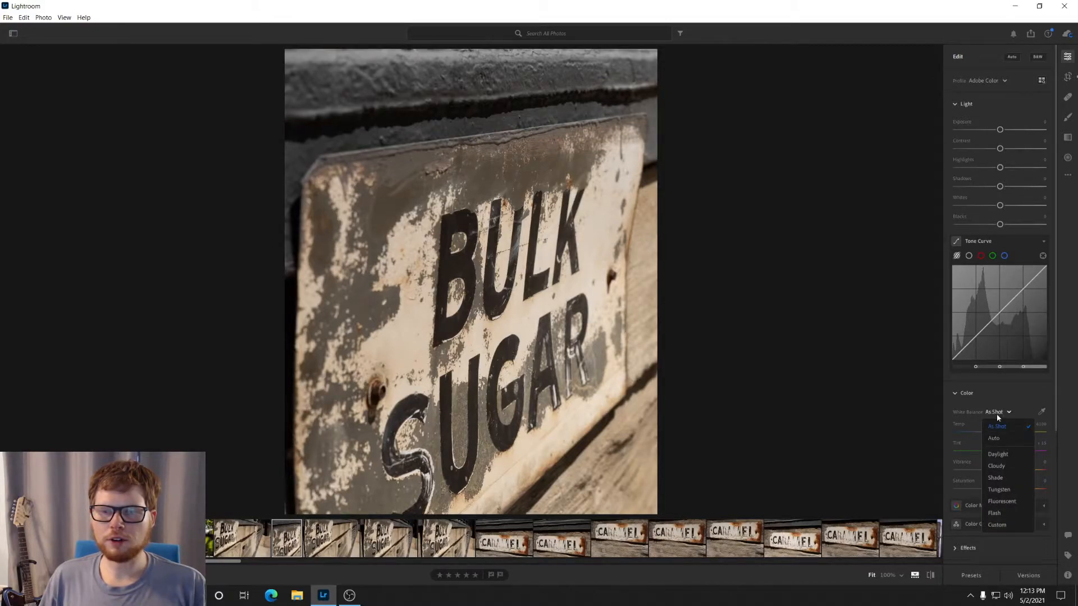
click(1002, 455)
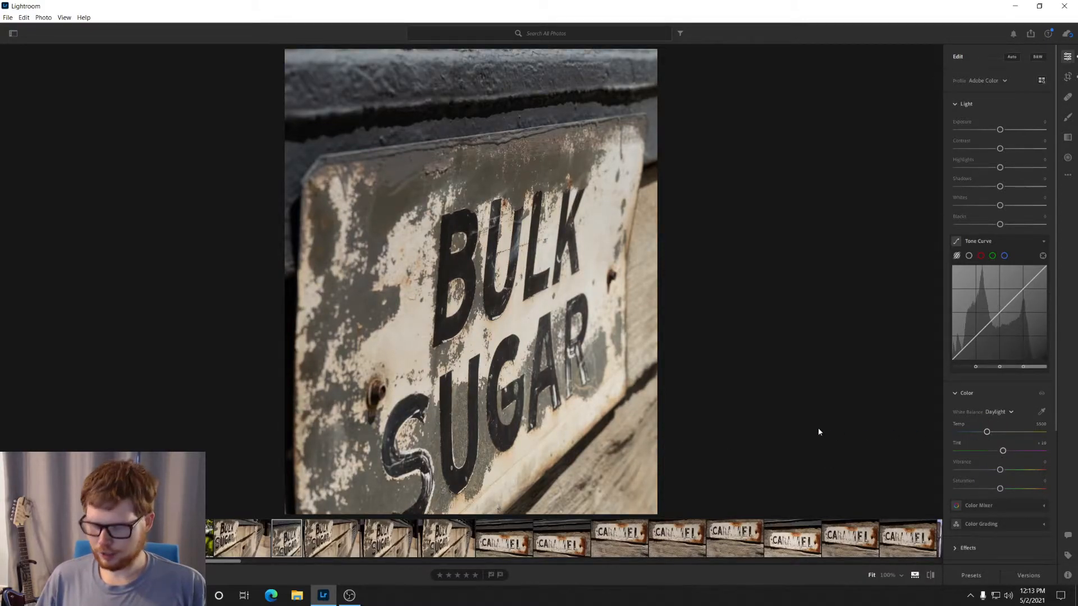
Step: Compare the Daylight white balance with the original photo and cool the colour temperature to about 4971
key(ctrl+z)
key(ctrl+shift+z)
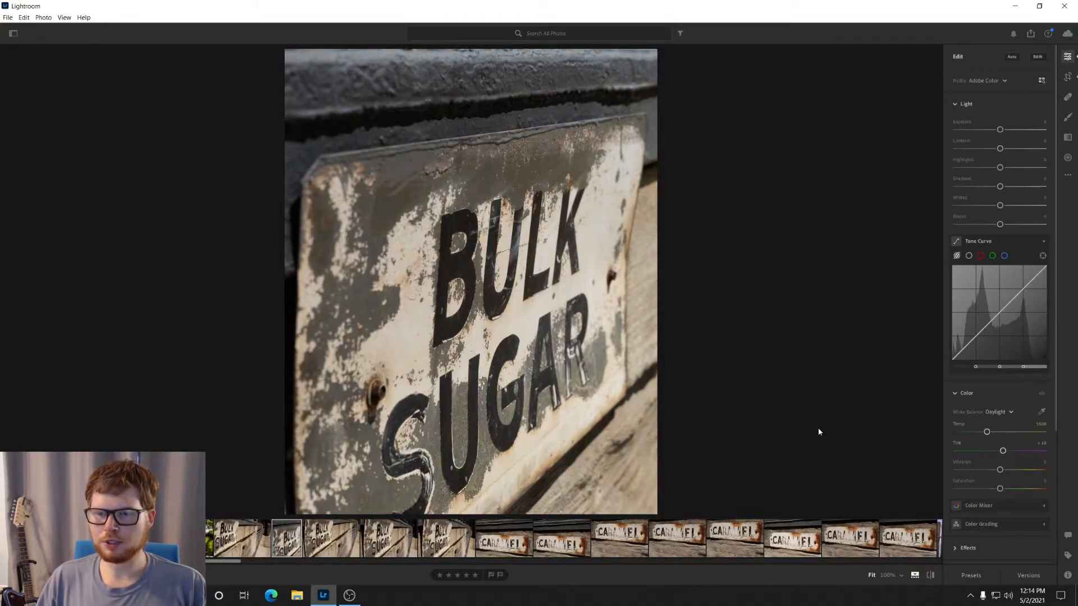
key(backslash)
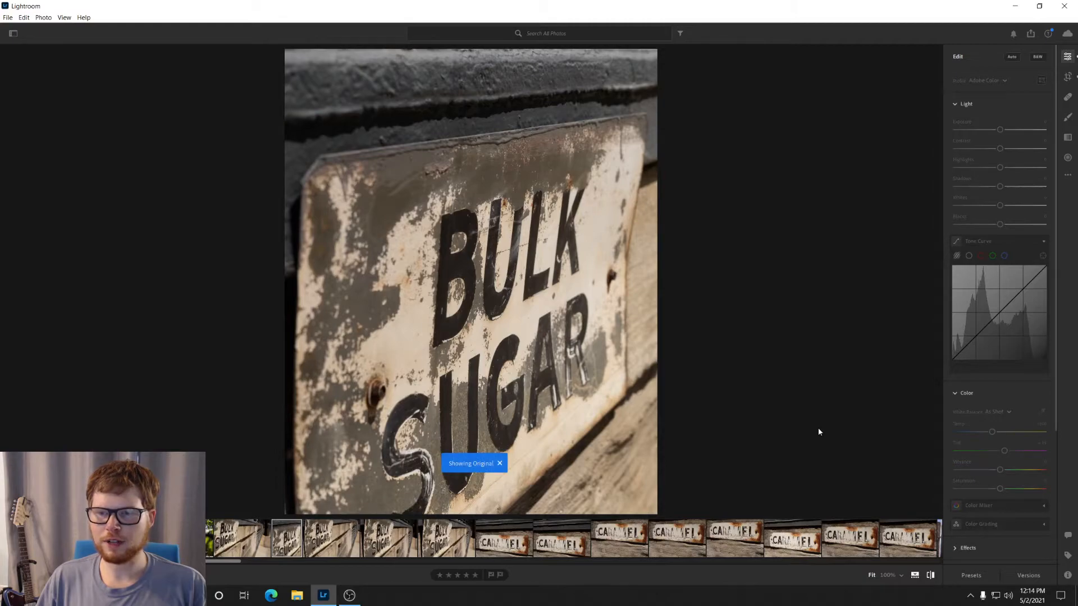
key(backslash)
key(backslash)
key(backslash)
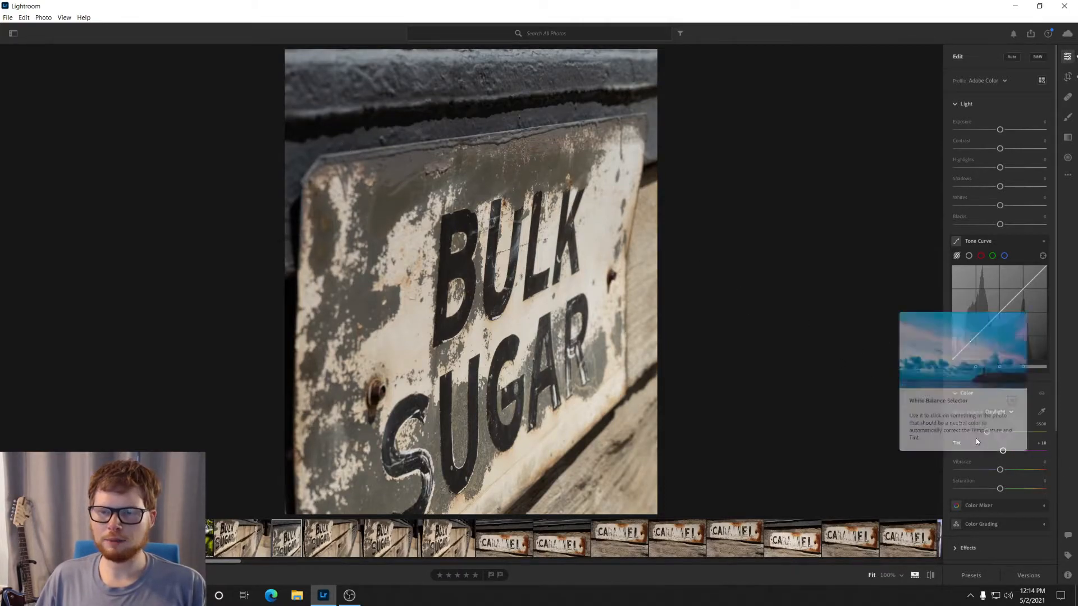
drag(987, 433, 982, 433)
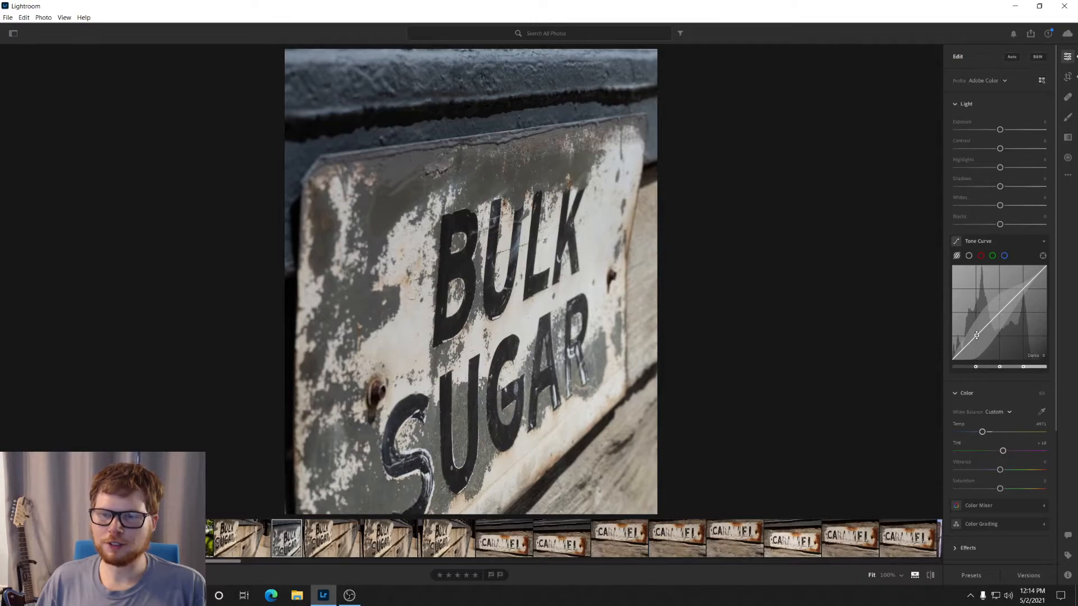
Step: Shape the tone curve into a gentle S by lowering the darks and raising the highlights
drag(976, 335, 976, 341)
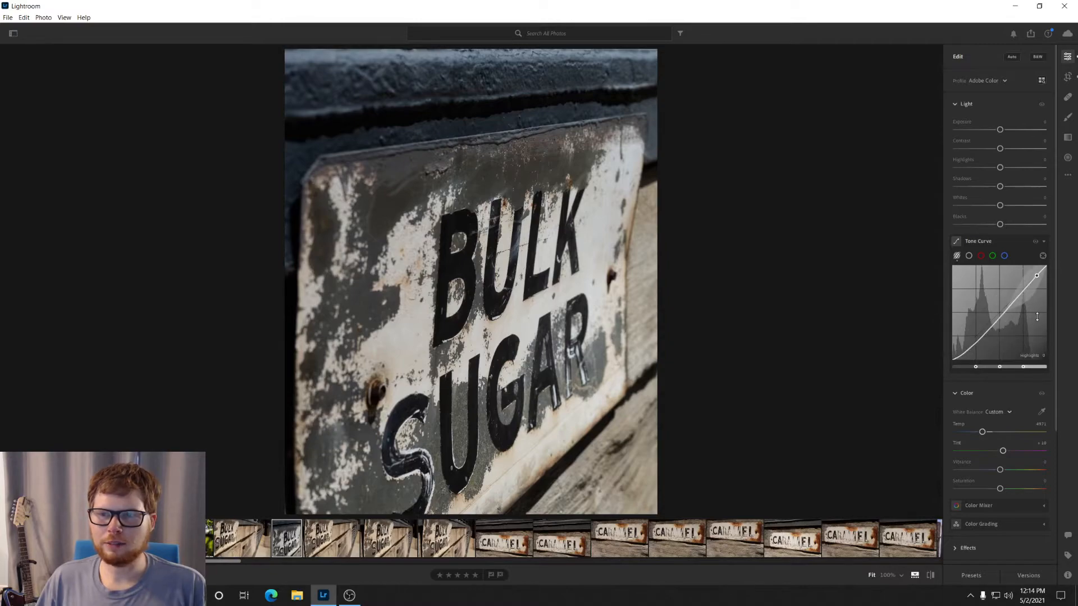
drag(1024, 322, 1023, 326)
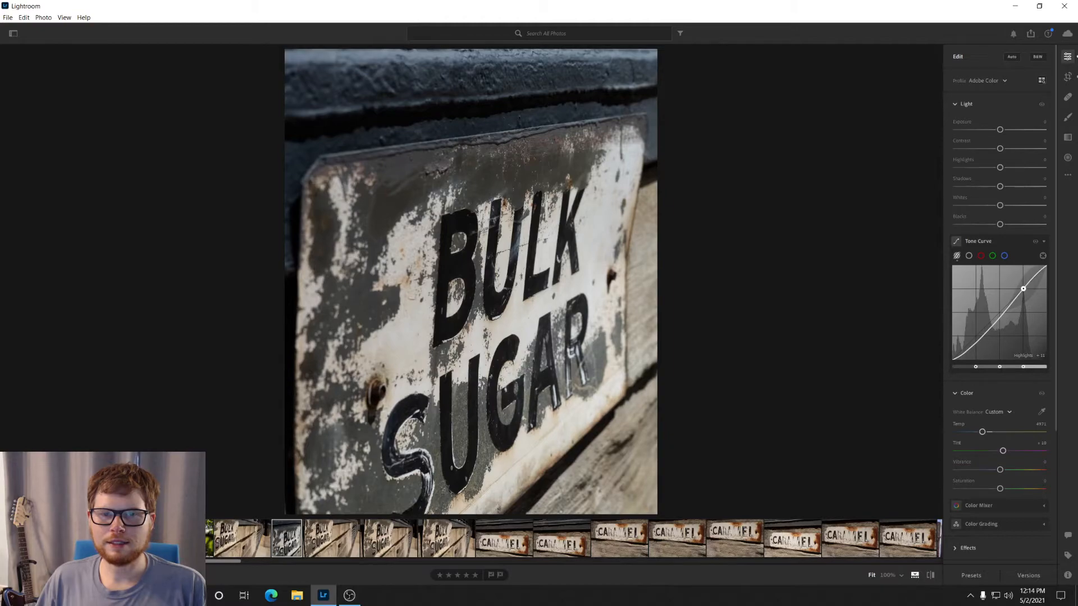
drag(1023, 288, 1023, 286)
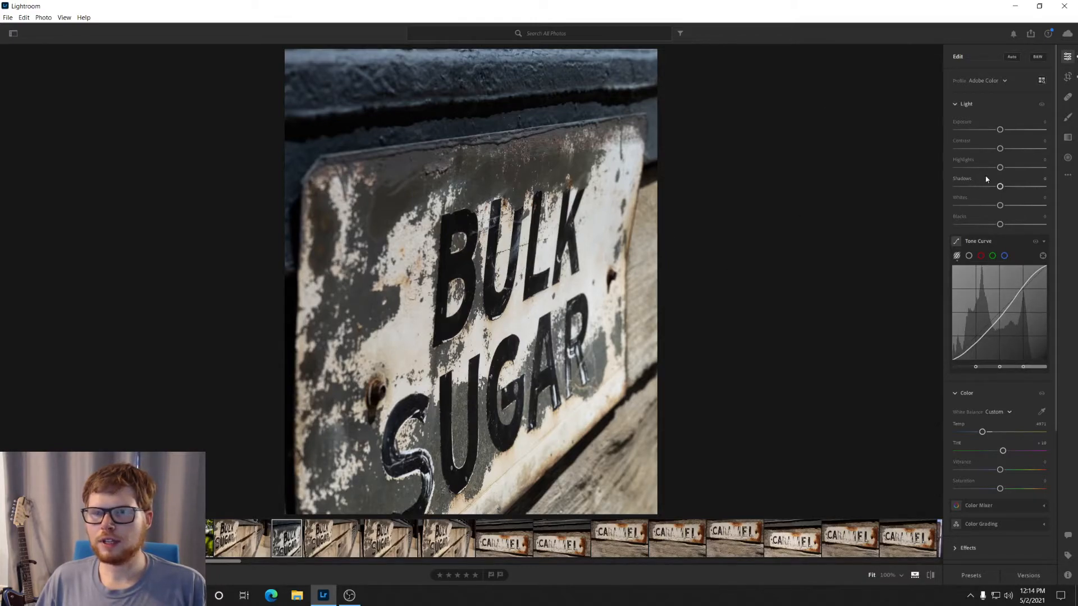
Step: Try slightly lowering the exposure of the whole photo and reset it
drag(999, 130, 998, 131)
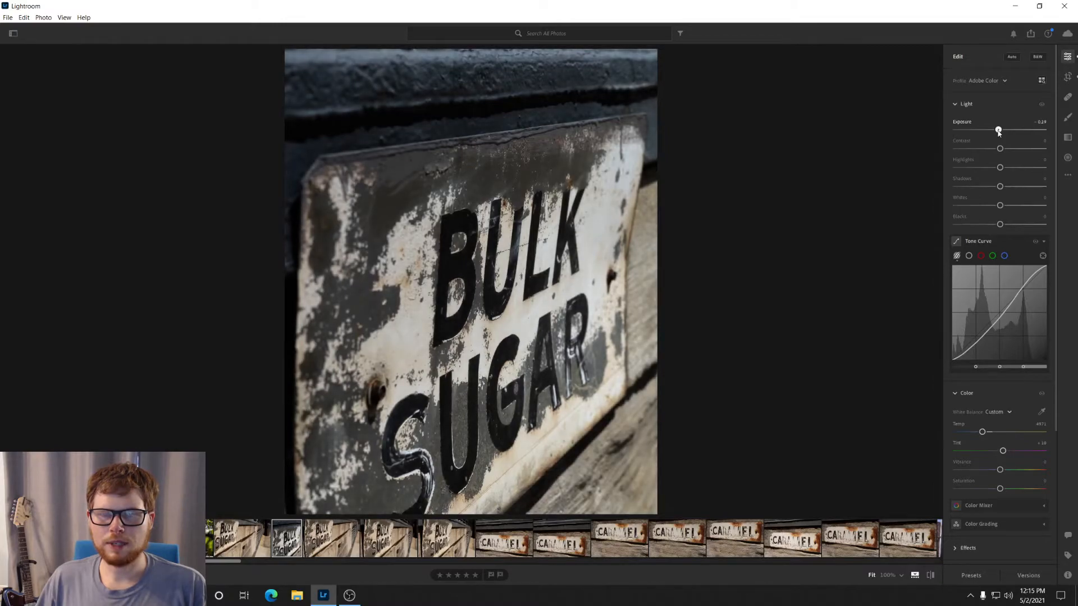
double_click(999, 131)
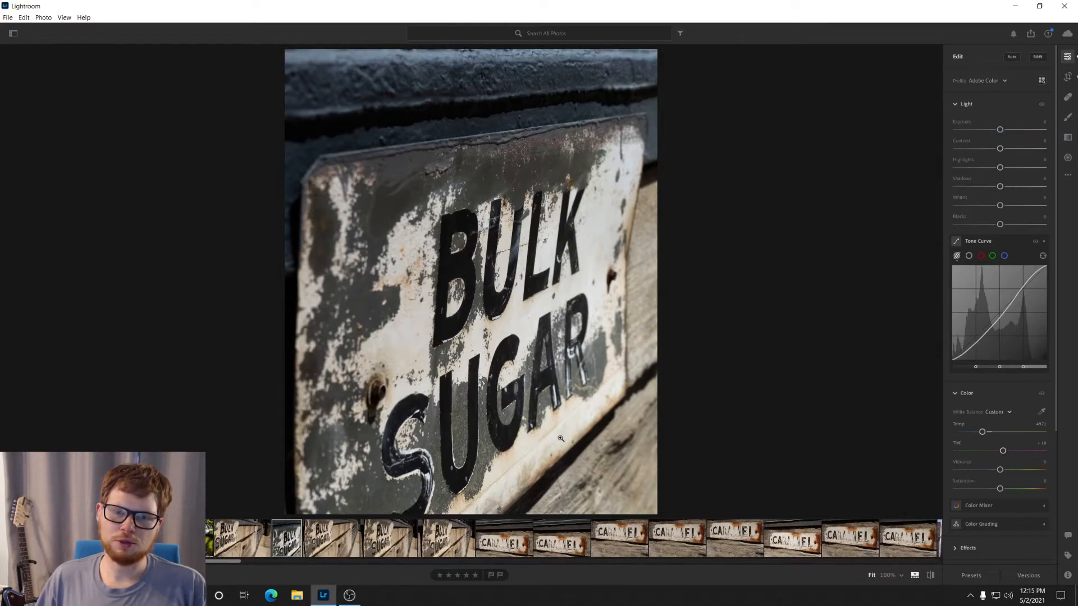
Step: Add a near-vertical linear gradient across the middle of the sign and invert it
click(1068, 117)
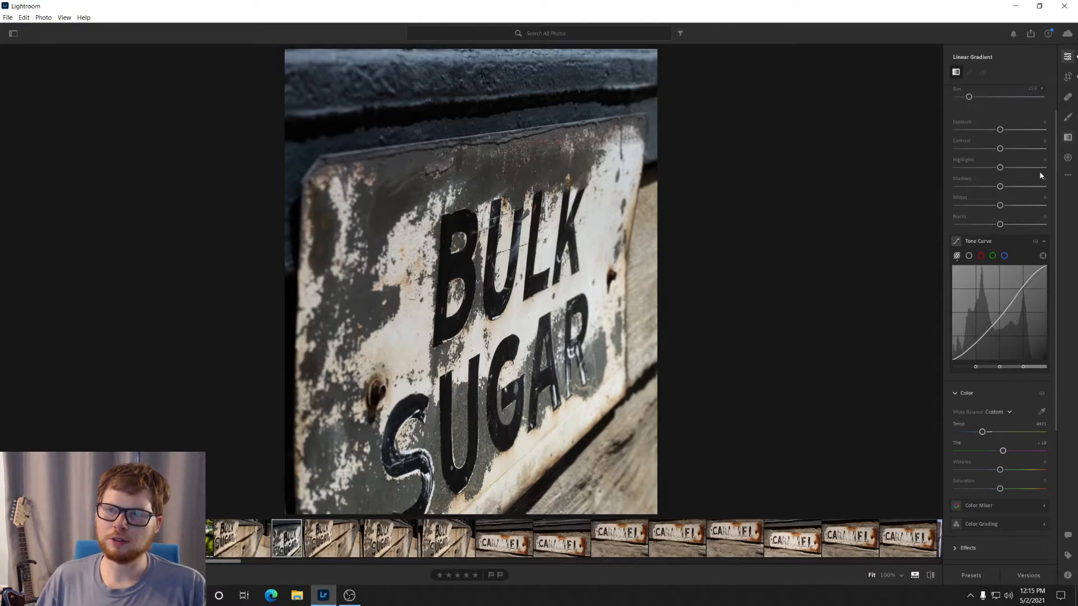
click(1068, 137)
mouse_move(474, 288)
mouse_down()
mouse_move(544, 282)
mouse_move(562, 296)
mouse_up()
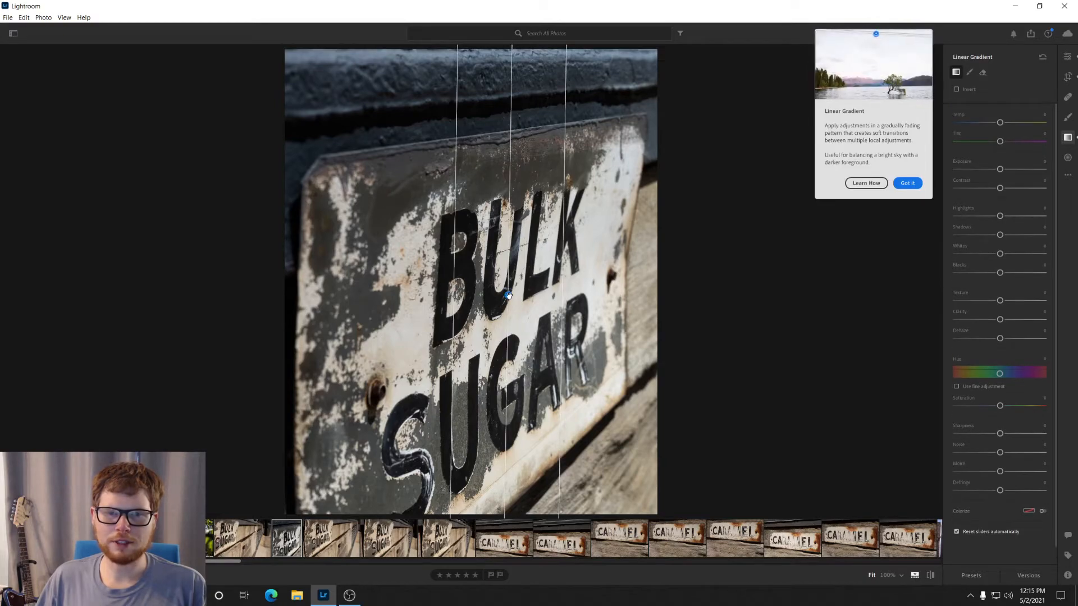
mouse_move(507, 294)
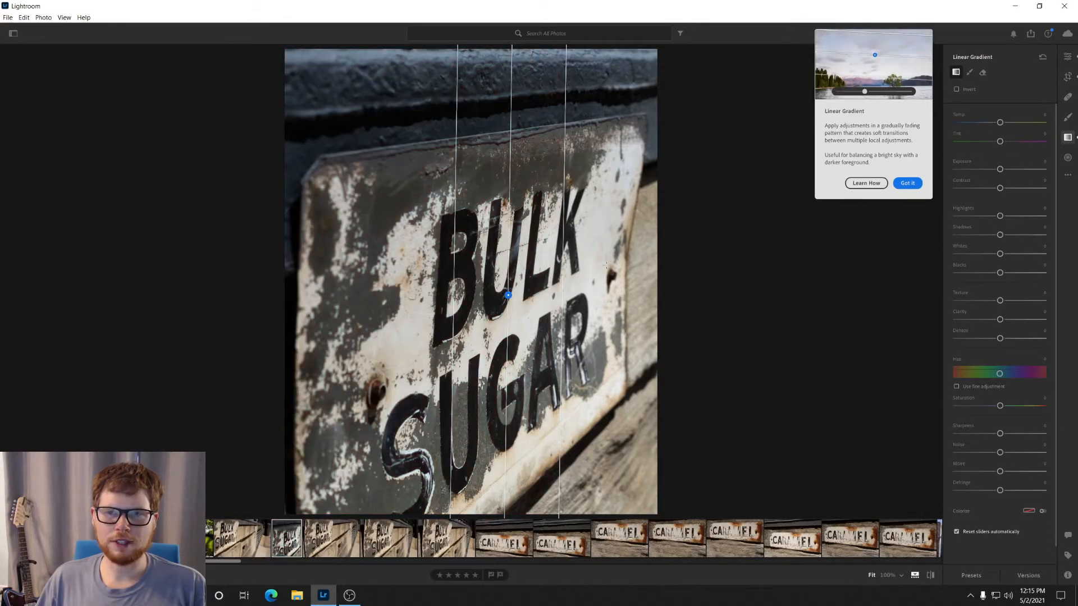
click(957, 89)
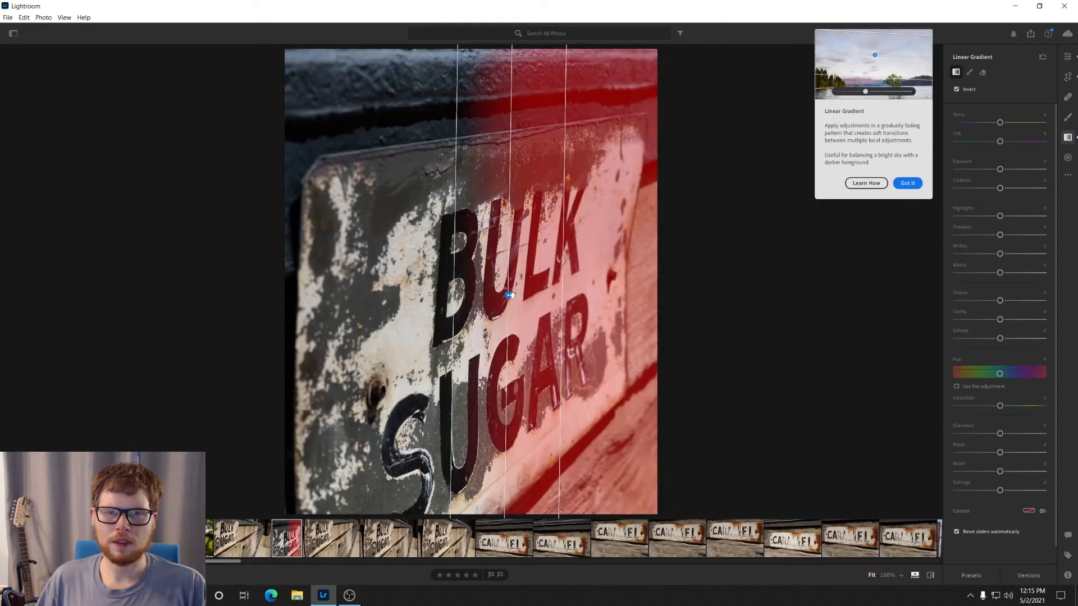
Step: Lower the linear gradient's exposure slightly, dismiss the tool tip and deselect the gradient
drag(1001, 169, 1003, 173)
double_click(1004, 173)
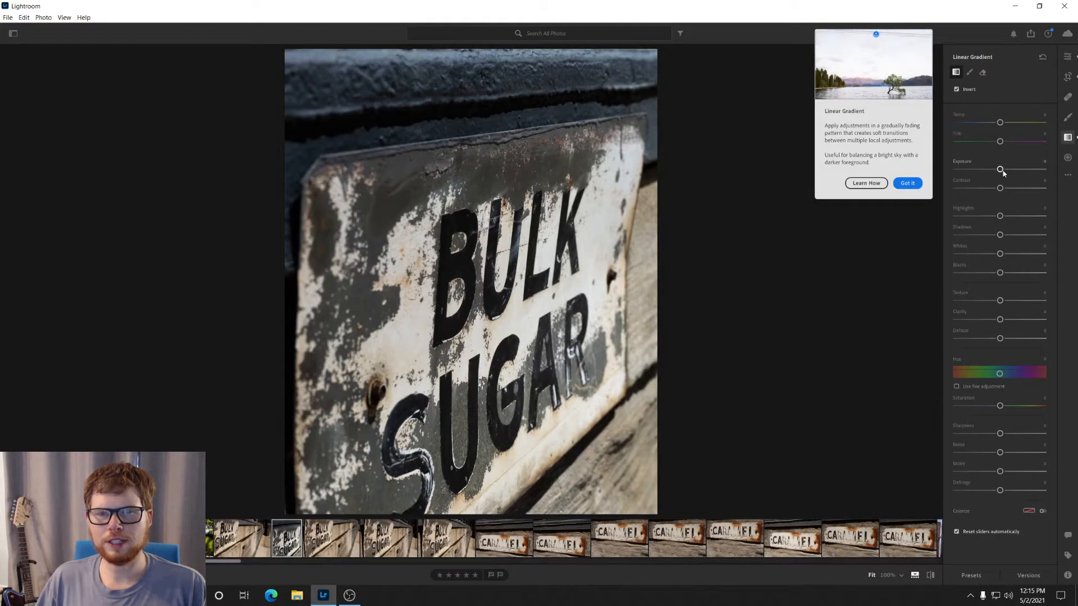
drag(999, 172, 998, 171)
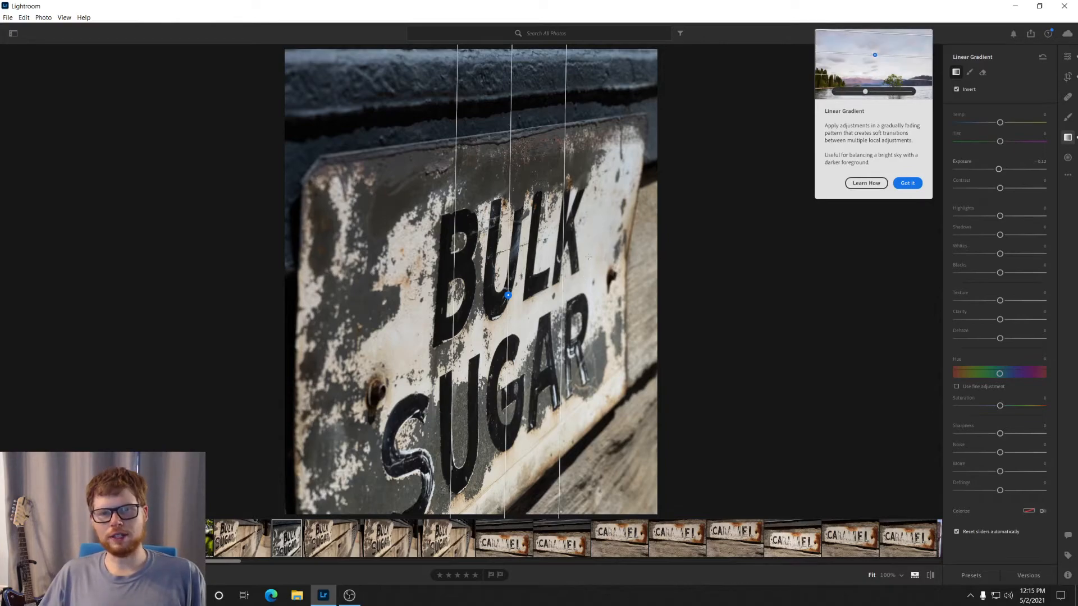
click(917, 185)
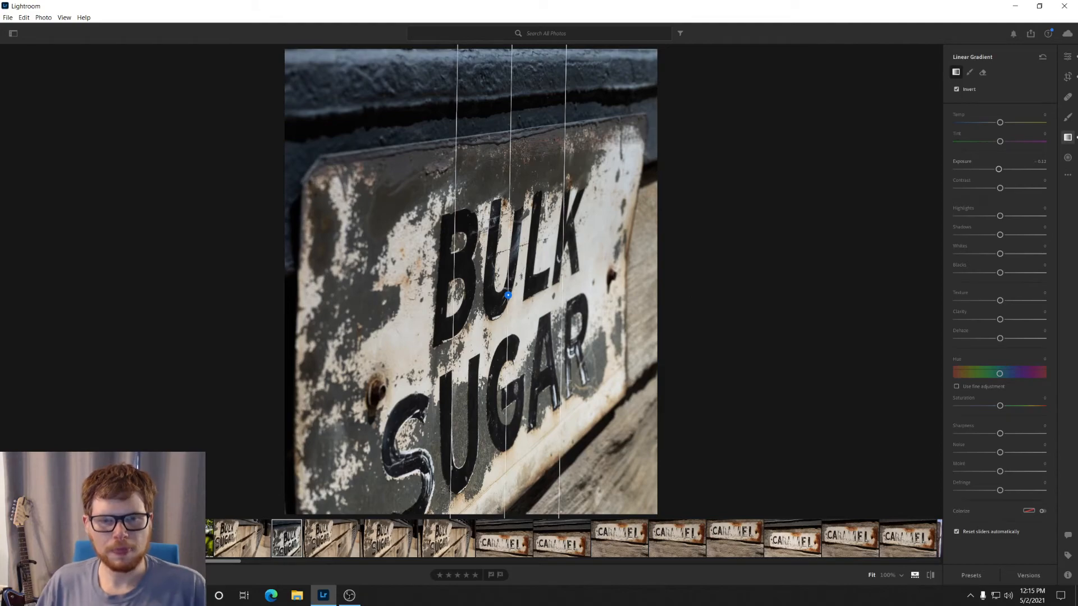
click(778, 305)
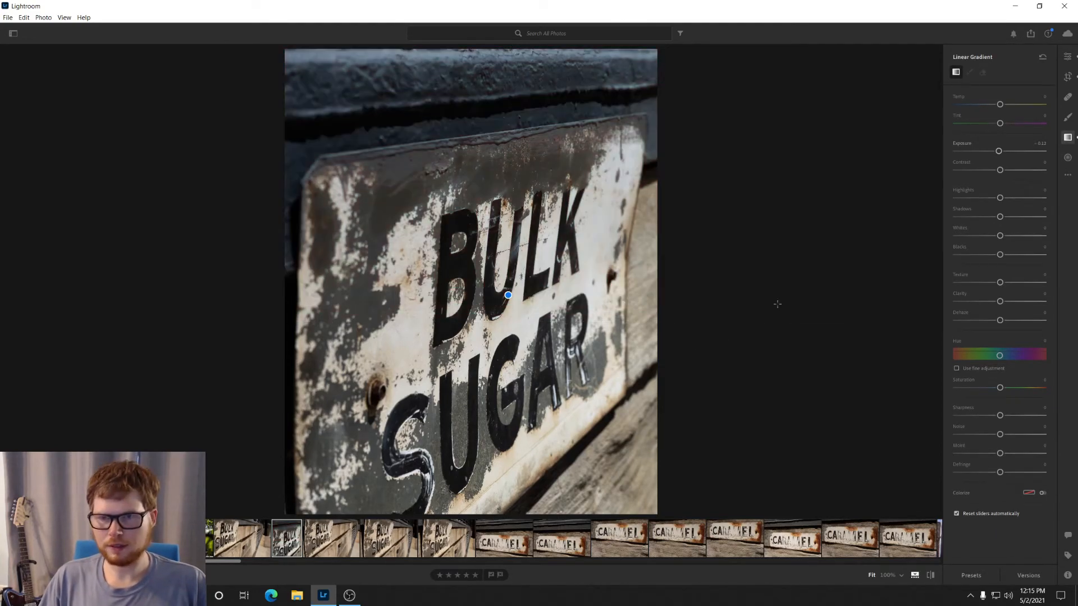
Step: Try the Strong S Curve preset on the photo and switch the curve preset back to None
click(1067, 58)
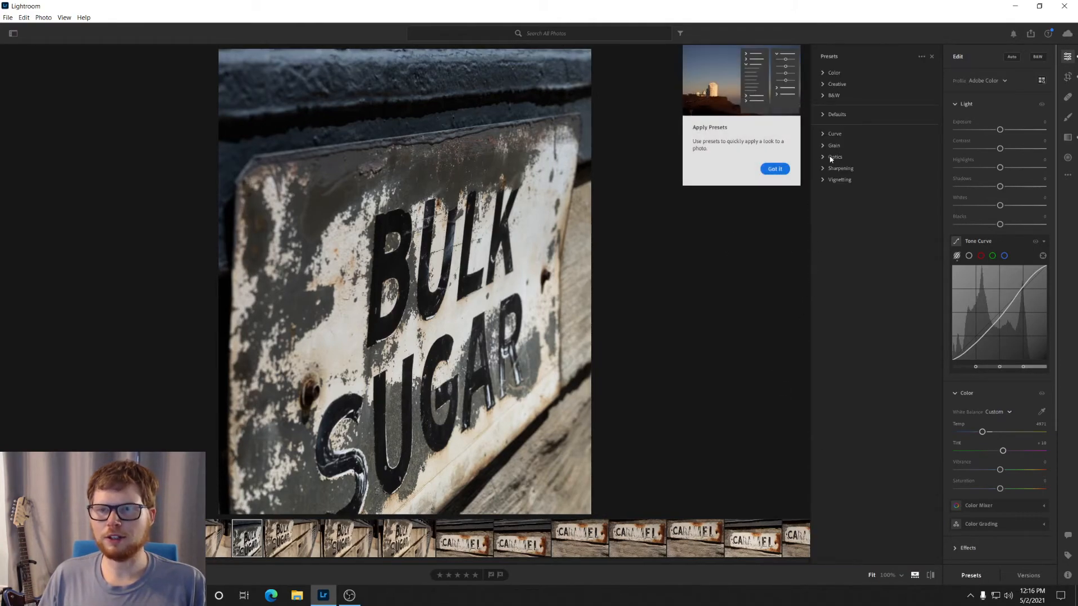
click(825, 135)
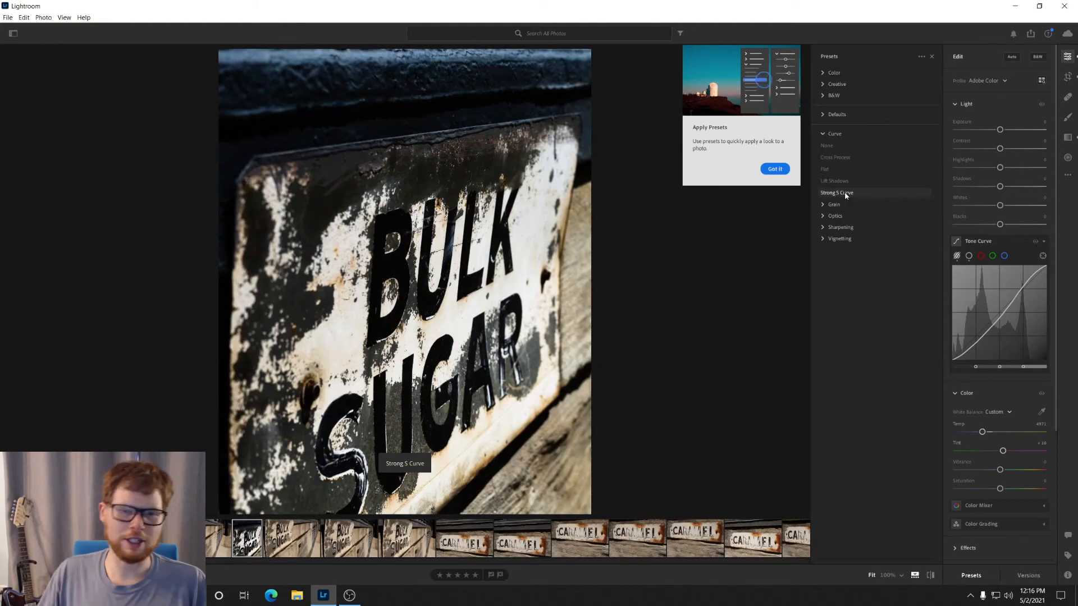
click(844, 192)
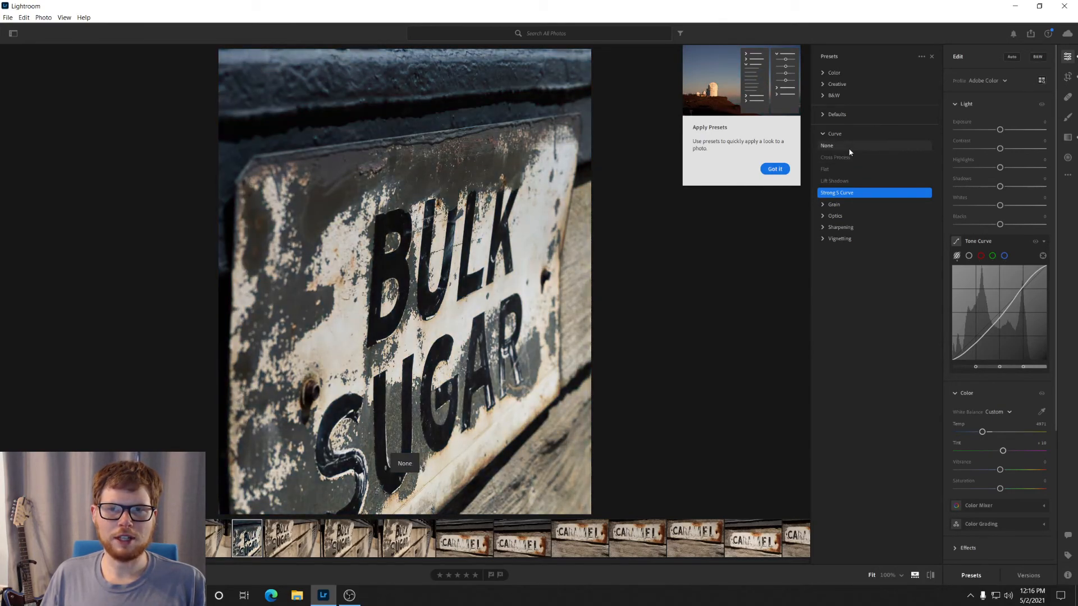
click(849, 150)
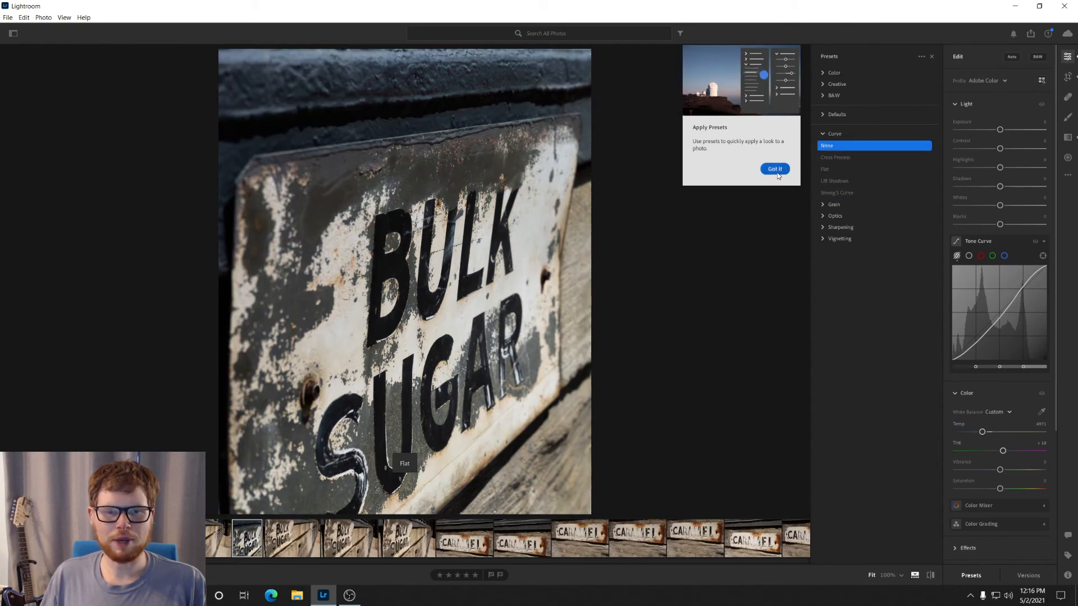